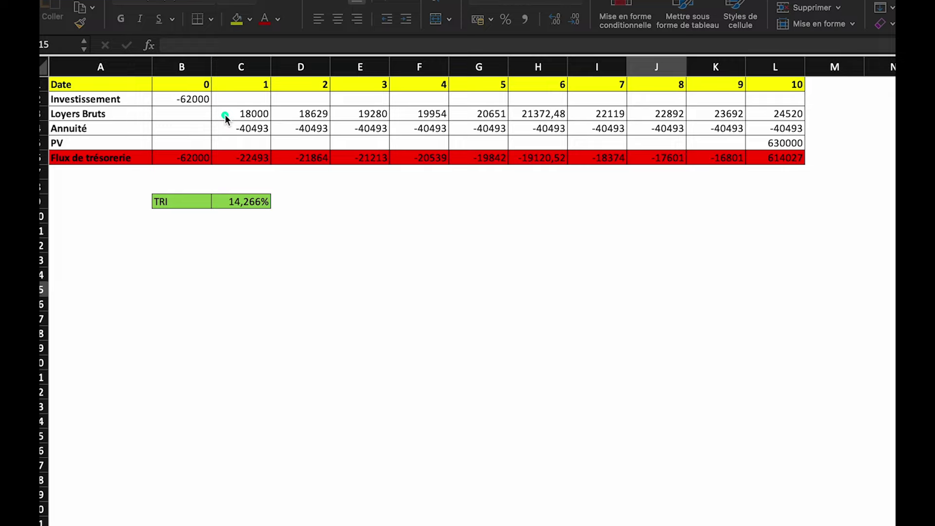
Step: Point out the yearly gross rents in the Loyers Bruts row, from year 1 through year 9
{"action": "mouse_move", "coordinate": [263, 104]}
{"action": "left_mouse_down"}
{"action": "mouse_move", "coordinate": [234, 104]}
{"action": "mouse_move", "coordinate": [267, 129]}
{"action": "mouse_move", "coordinate": [242, 123]}
{"action": "left_mouse_up"}
{"action": "left_click_drag", "start_coordinate": [224, 119], "coordinate": [291, 118]}
{"action": "left_click_drag", "start_coordinate": [290, 119], "coordinate": [331, 119]}
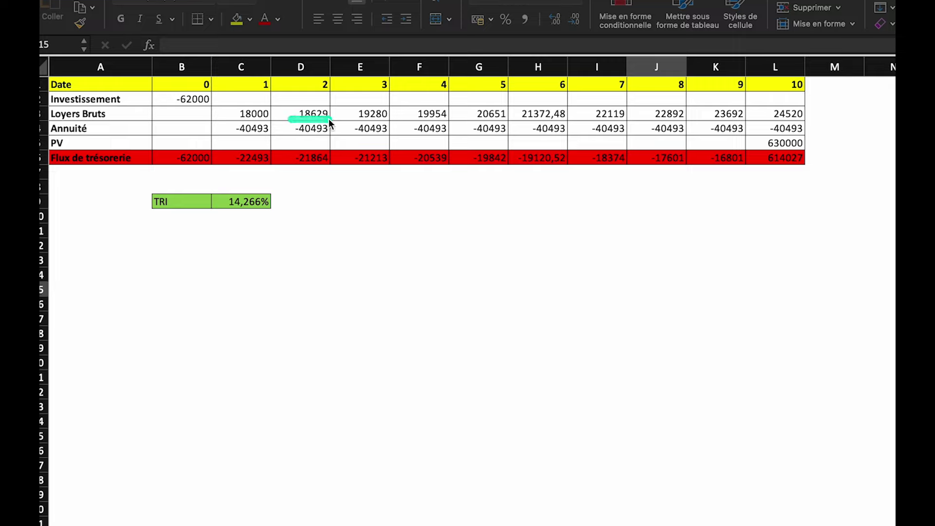
{"action": "left_click", "coordinate": [298, 126]}
{"action": "left_click_drag", "start_coordinate": [298, 120], "coordinate": [335, 120]}
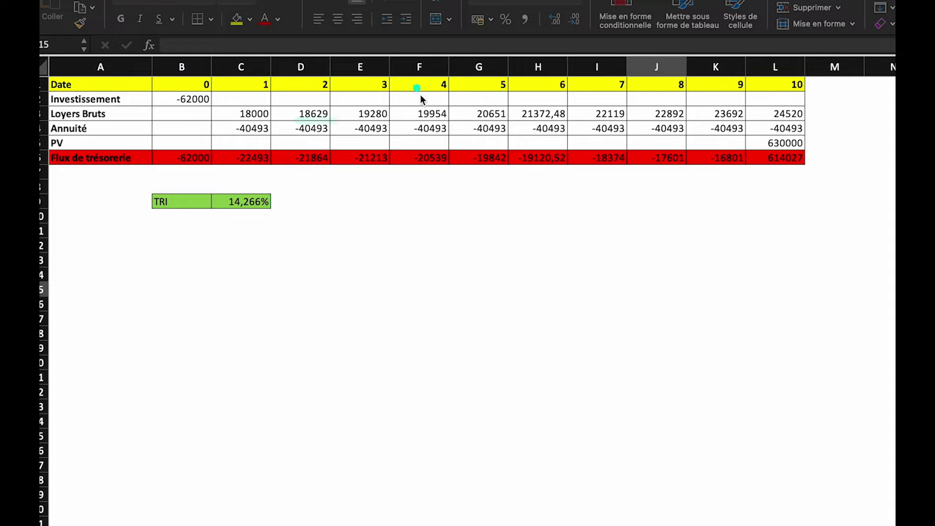
{"action": "left_click_drag", "start_coordinate": [298, 116], "coordinate": [707, 112]}
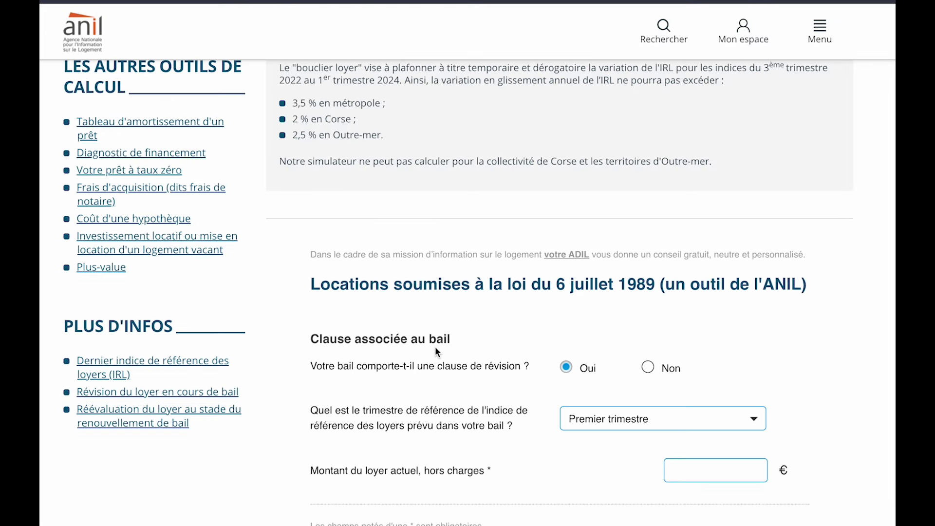
Step: Switch to the ANIL Révision de loyer page and review its form for leases under the law of 6 juillet 1989
{"action": "scroll", "coordinate": [434, 347], "scroll_direction": "up", "scroll_amount": 5}
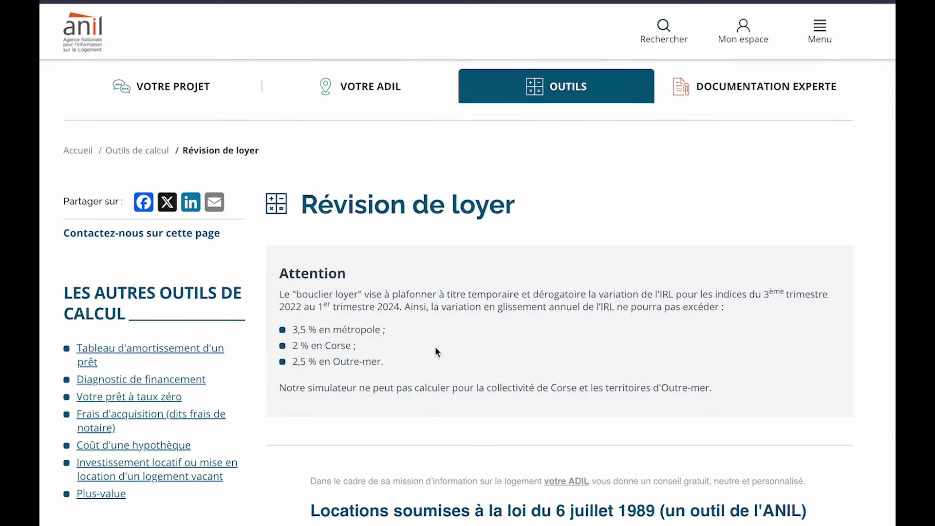
{"action": "scroll", "coordinate": [434, 346], "scroll_direction": "up", "scroll_amount": 1}
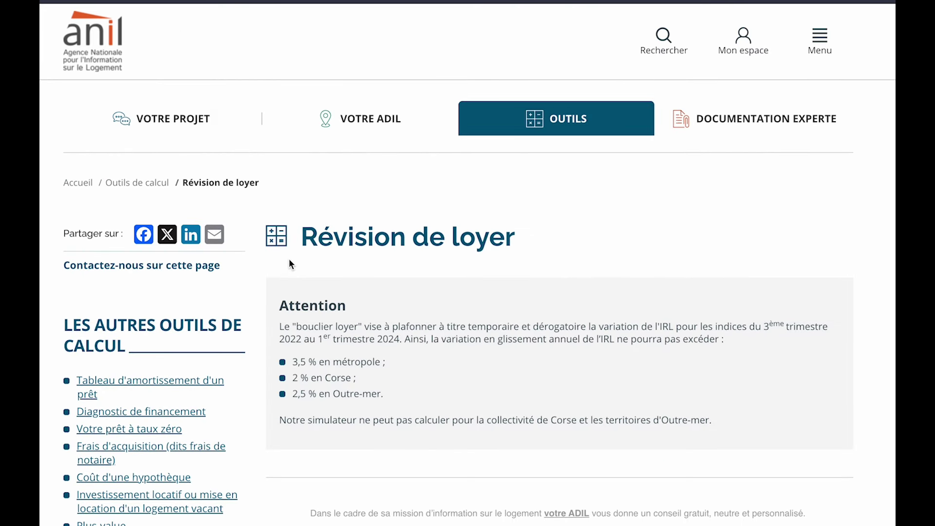
{"action": "scroll", "coordinate": [595, 410], "scroll_direction": "down", "scroll_amount": 5}
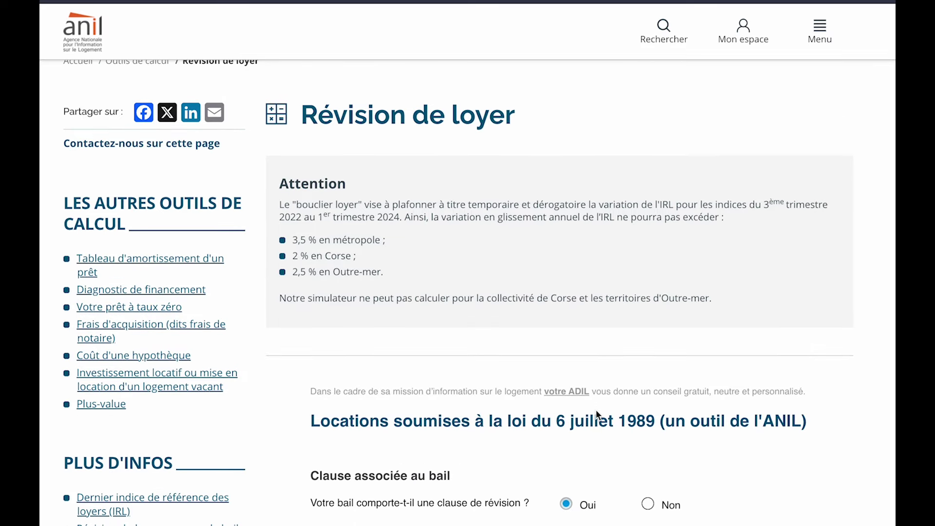
{"action": "scroll", "coordinate": [595, 410], "scroll_direction": "down", "scroll_amount": 1}
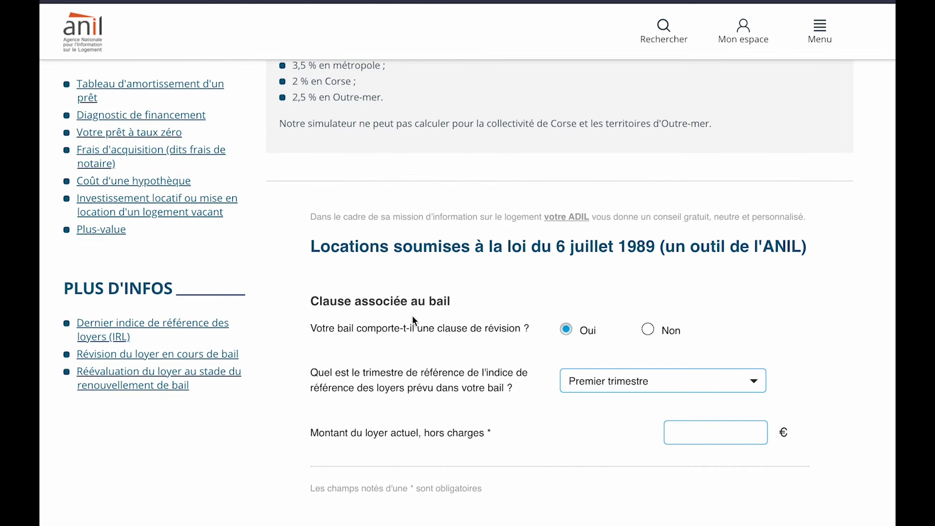
{"action": "left_click_drag", "start_coordinate": [806, 247], "coordinate": [676, 250]}
{"action": "left_click", "coordinate": [590, 280]}
Step: Examine the rent increase cap for métropole in the page's Attention notice
{"action": "scroll", "coordinate": [565, 253], "scroll_direction": "up", "scroll_amount": 5}
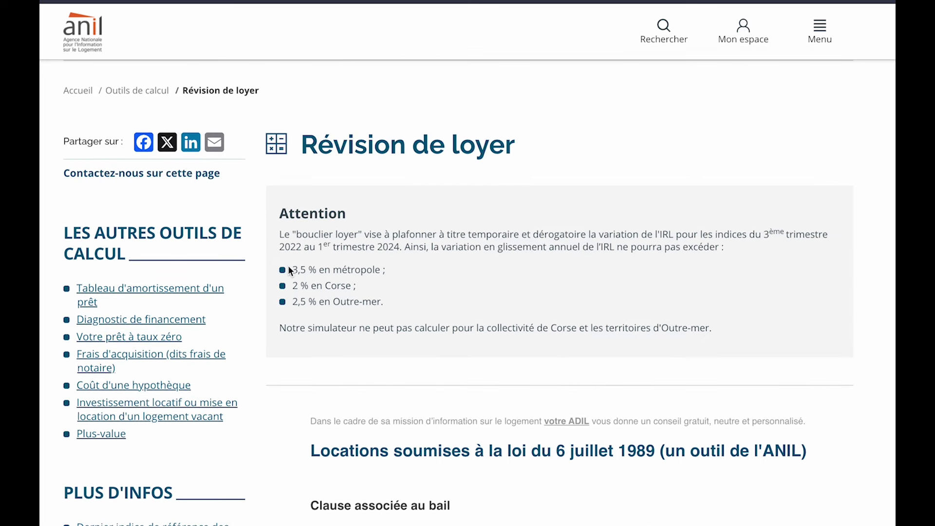
{"action": "left_click_drag", "start_coordinate": [291, 270], "coordinate": [429, 269]}
{"action": "left_click", "coordinate": [418, 283]}
{"action": "scroll", "coordinate": [503, 162], "scroll_direction": "down", "scroll_amount": 5}
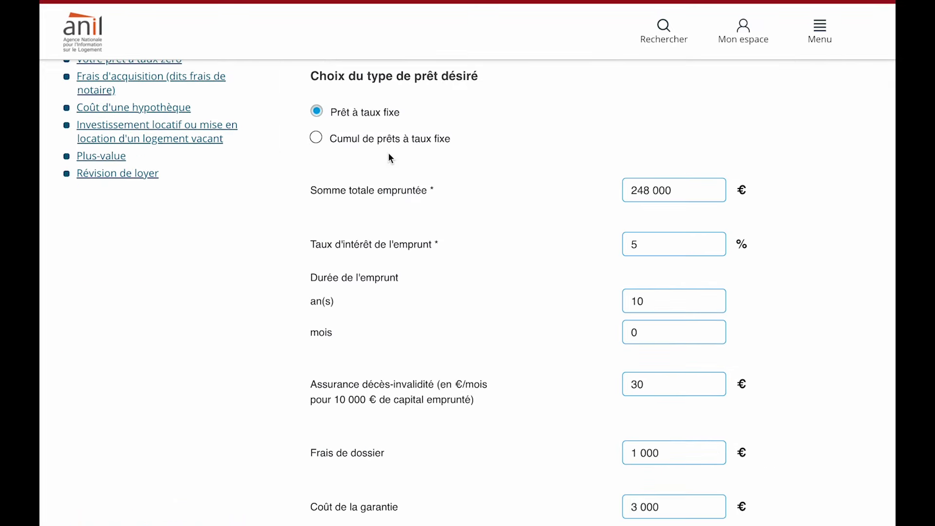
Step: Switch to the ANIL loan amortization calculator and highlight its title, Tableau d'amortissement d'un prêt
{"action": "scroll", "coordinate": [389, 152], "scroll_direction": "up", "scroll_amount": 4}
{"action": "scroll", "coordinate": [389, 153], "scroll_direction": "down", "scroll_amount": 1}
{"action": "scroll", "coordinate": [388, 153], "scroll_direction": "up", "scroll_amount": 3}
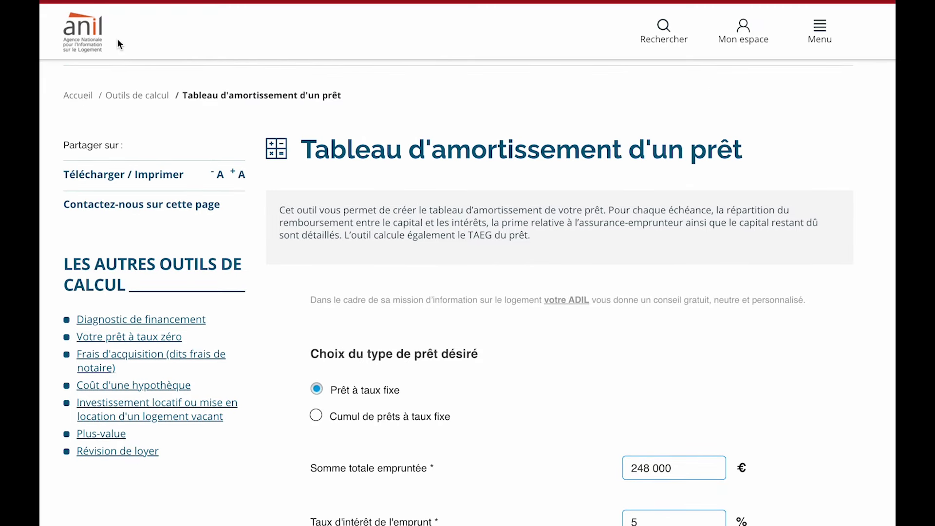
{"action": "left_click_drag", "start_coordinate": [309, 145], "coordinate": [746, 148]}
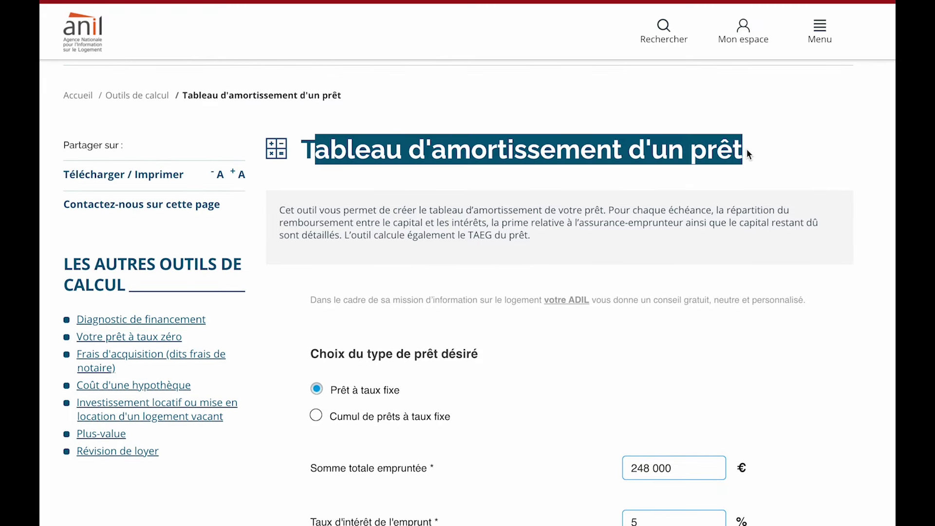
Step: Review the loan form's amount, interest rate, duration, insurance, file fees, guarantee cost and amortization frequency
{"action": "scroll", "coordinate": [746, 148], "scroll_direction": "down", "scroll_amount": 4}
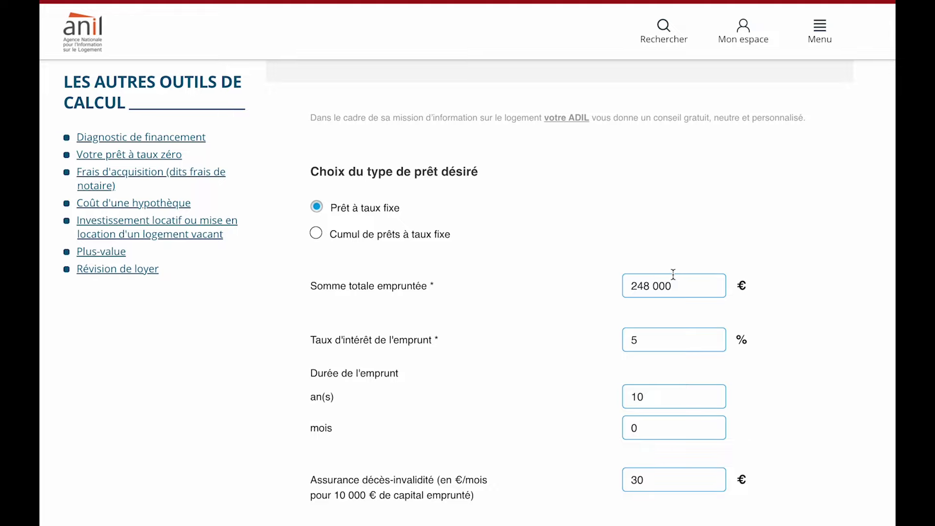
{"action": "left_click", "coordinate": [663, 344]}
{"action": "scroll", "coordinate": [603, 347], "scroll_direction": "down", "scroll_amount": 2}
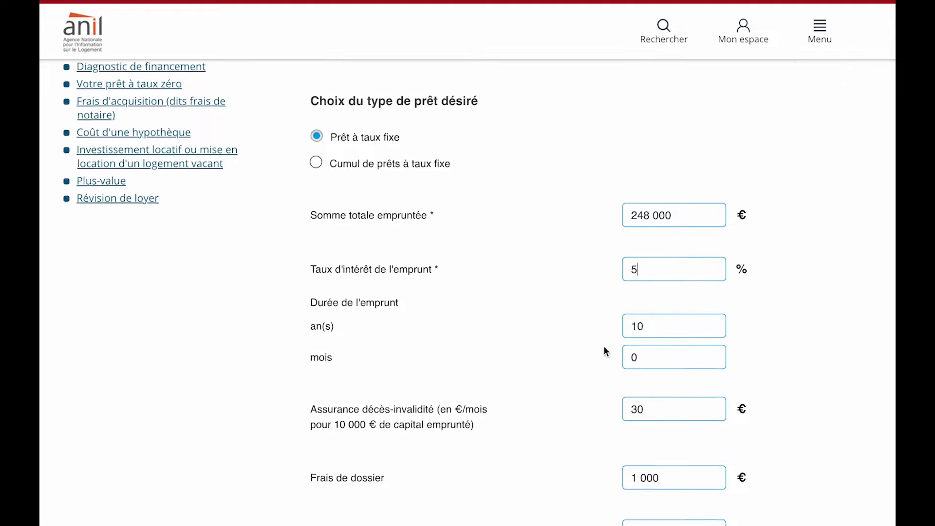
{"action": "scroll", "coordinate": [612, 330], "scroll_direction": "down", "scroll_amount": 1}
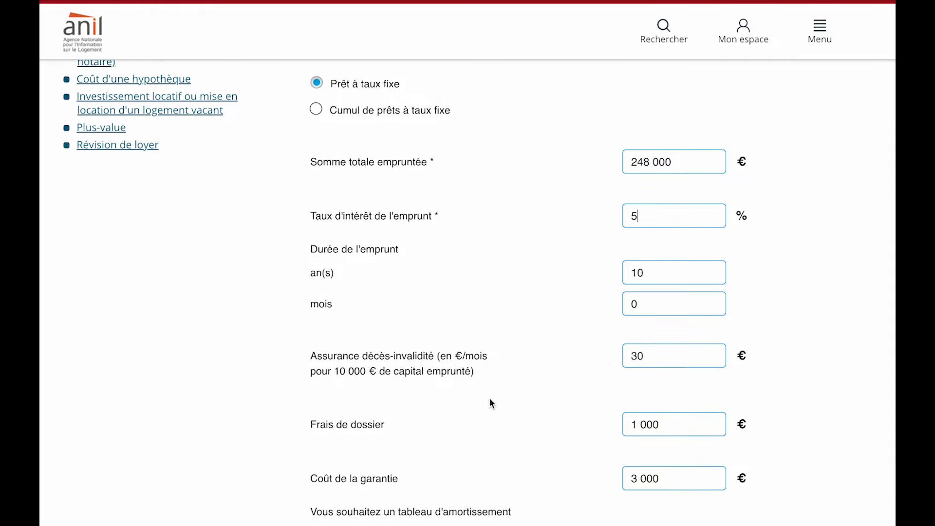
{"action": "scroll", "coordinate": [684, 369], "scroll_direction": "down", "scroll_amount": 2}
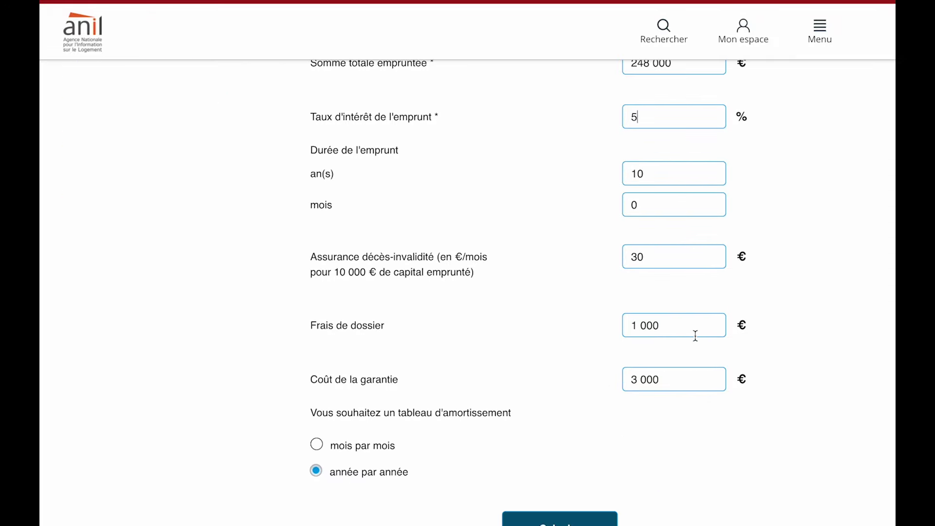
{"action": "scroll", "coordinate": [605, 365], "scroll_direction": "down", "scroll_amount": 8}
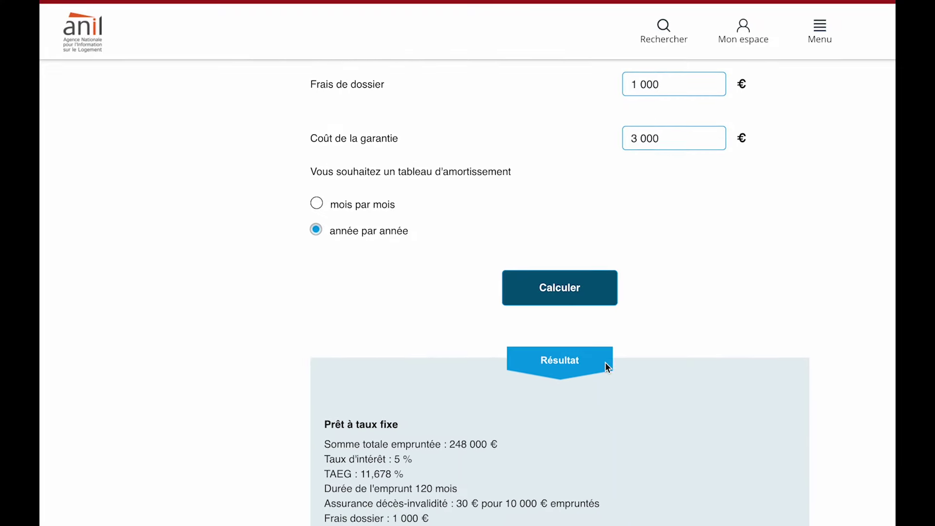
Step: Examine the year-by-year amortization results and highlight the monthly payment for year 1
{"action": "scroll", "coordinate": [606, 365], "scroll_direction": "up", "scroll_amount": 3}
{"action": "scroll", "coordinate": [606, 365], "scroll_direction": "down", "scroll_amount": 6}
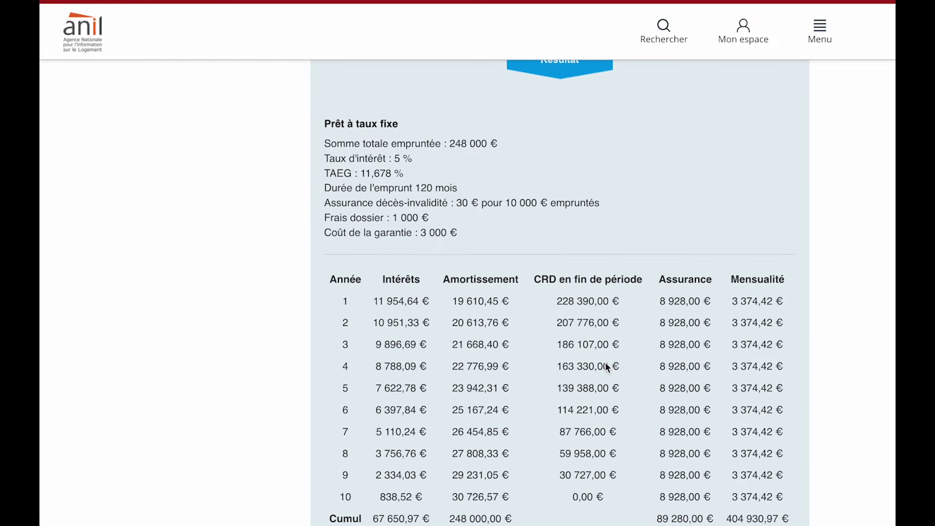
{"action": "left_click_drag", "start_coordinate": [731, 306], "coordinate": [780, 305]}
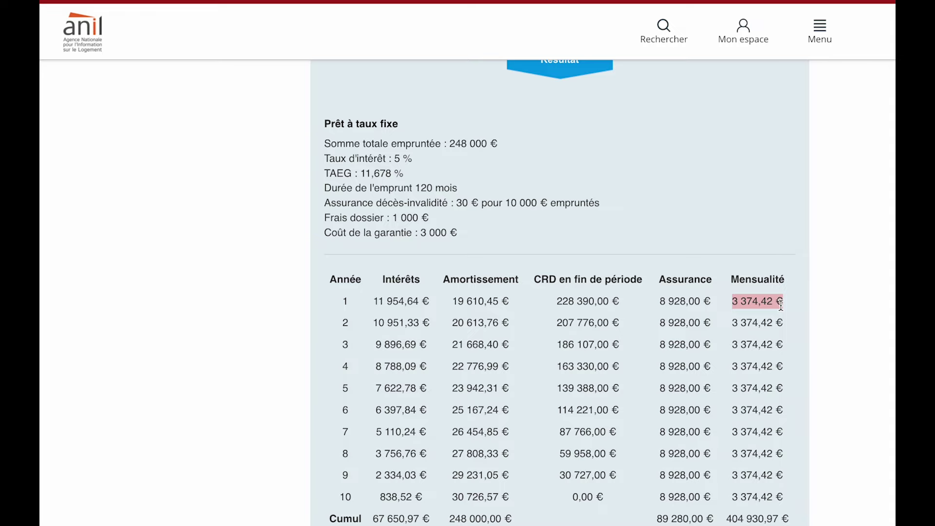
{"action": "left_click_drag", "start_coordinate": [781, 305], "coordinate": [777, 302]}
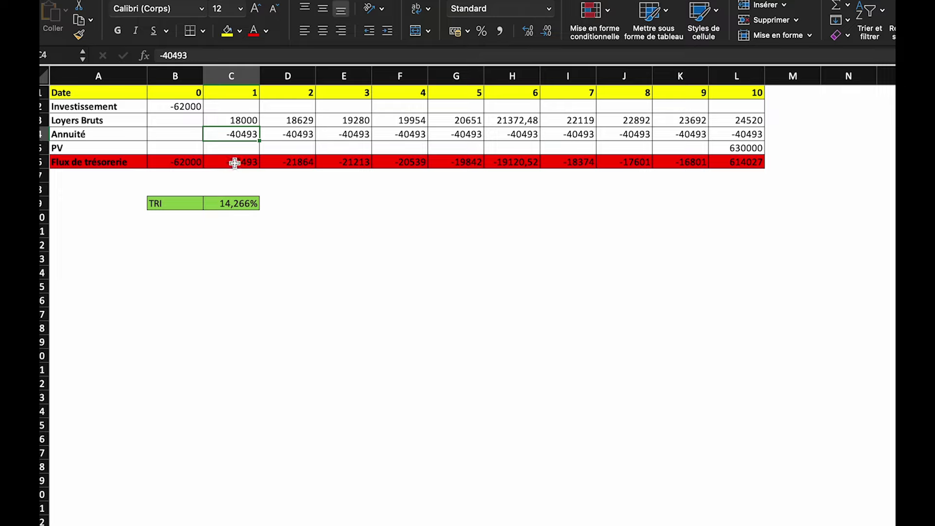
Step: Switch back to the spreadsheet and inspect the Flux de trésorerie formulas from year 0 through year 7
{"action": "left_click", "coordinate": [187, 160]}
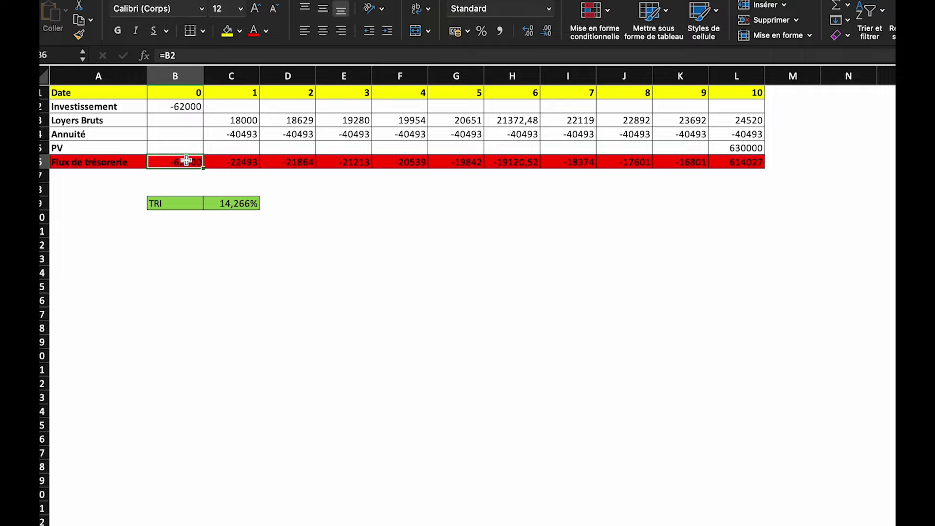
{"action": "left_click", "coordinate": [243, 160]}
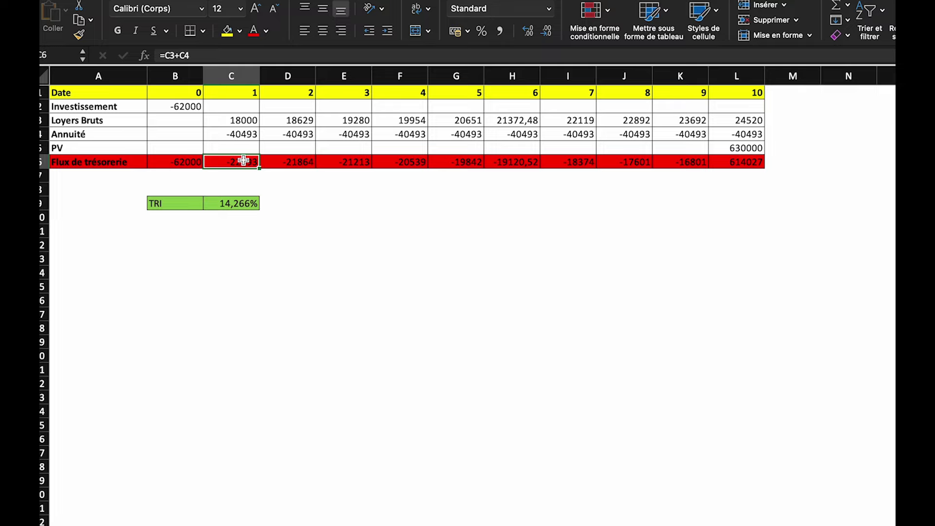
{"action": "mouse_move", "coordinate": [234, 163]}
{"action": "left_mouse_down"}
{"action": "mouse_move", "coordinate": [224, 173]}
{"action": "mouse_move", "coordinate": [238, 155]}
{"action": "left_mouse_up"}
{"action": "key", "text": "Right"}
{"action": "key", "text": "Right"}
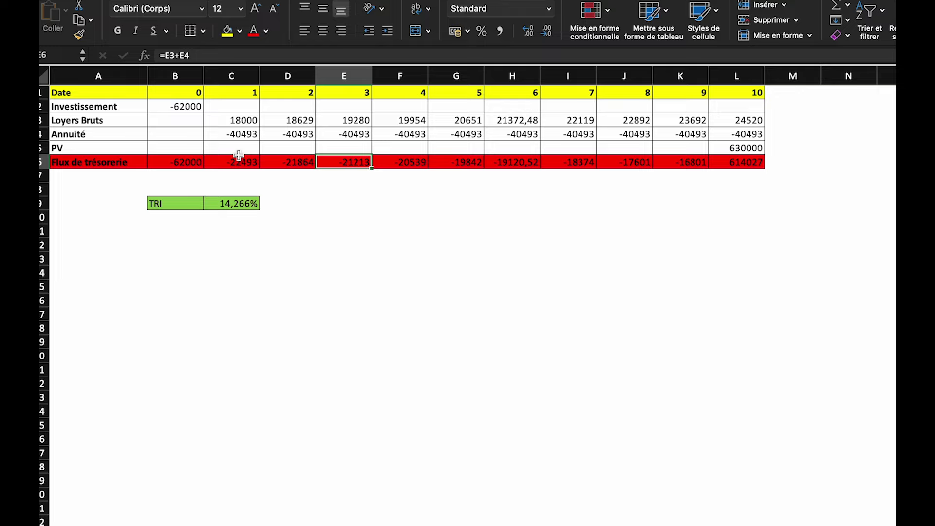
{"action": "key", "text": "Right"}
{"action": "key", "text": "Right"}
{"action": "key", "text": "Right"}
{"action": "key", "text": "Right"}
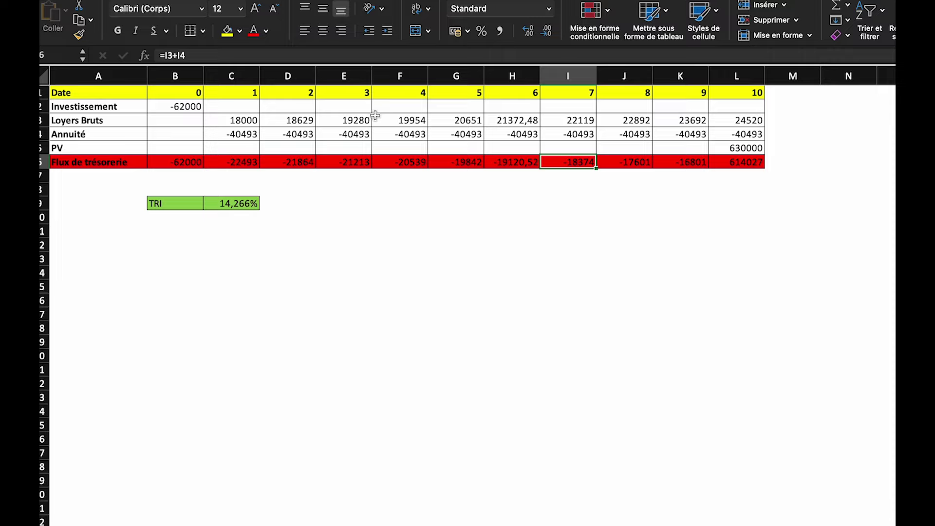
Step: Check the year 1 rent, the initial cash flow and the year 10 PV, and highlight the whole Flux de trésorerie row
{"action": "left_click", "coordinate": [240, 121]}
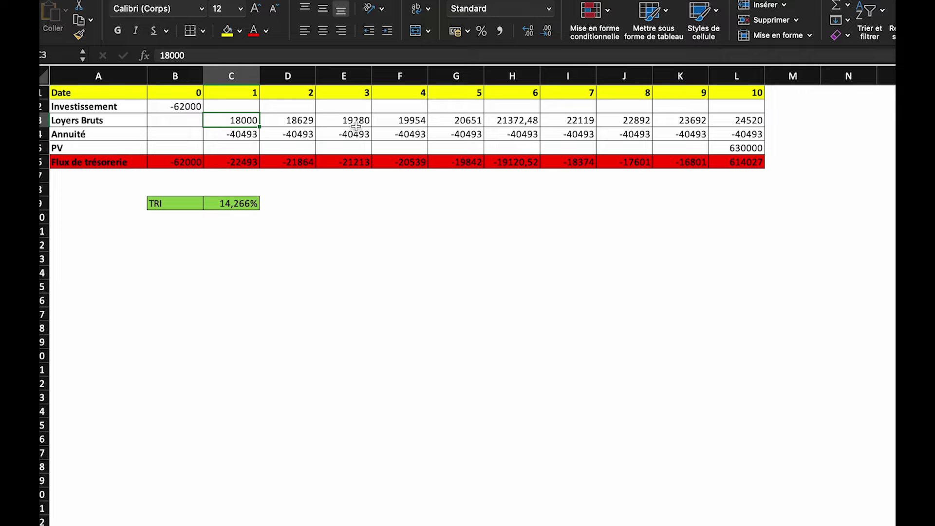
{"action": "left_click", "coordinate": [175, 162]}
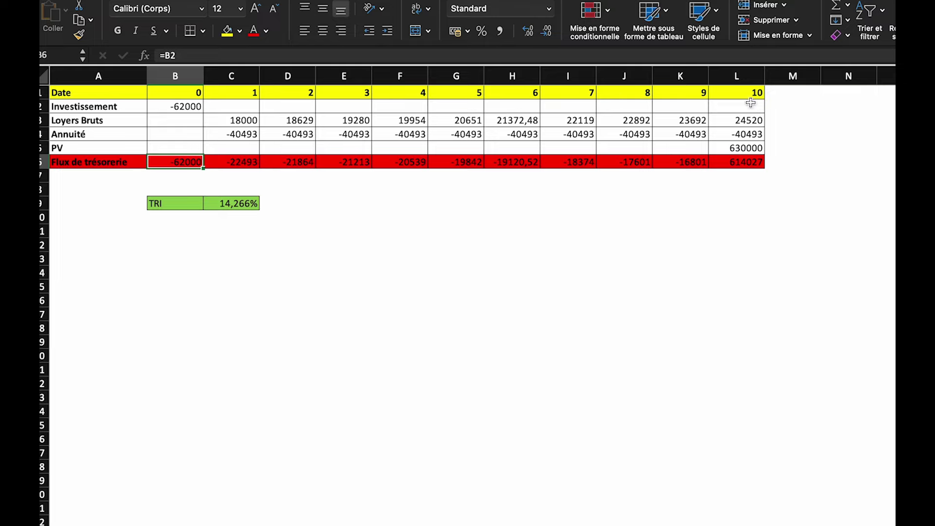
{"action": "left_click", "coordinate": [747, 150]}
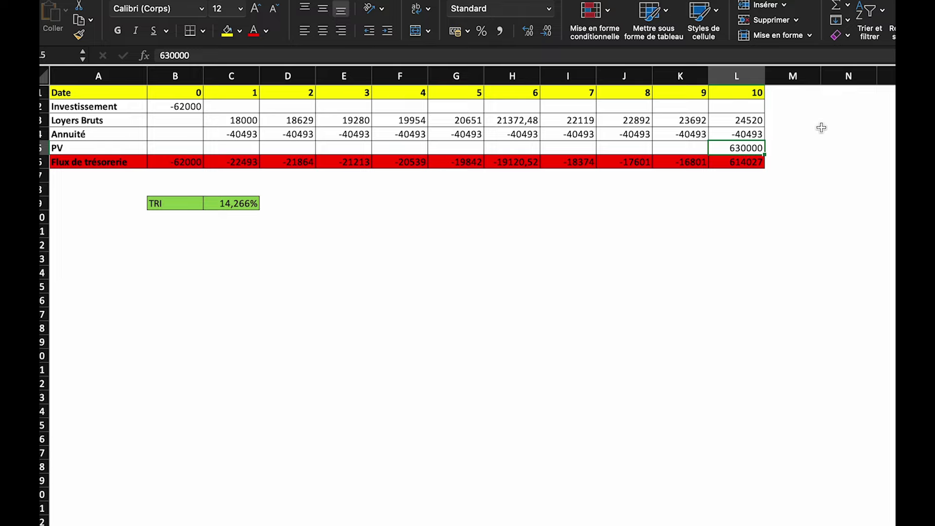
{"action": "left_click", "coordinate": [741, 162]}
{"action": "left_click_drag", "start_coordinate": [141, 162], "coordinate": [754, 160]}
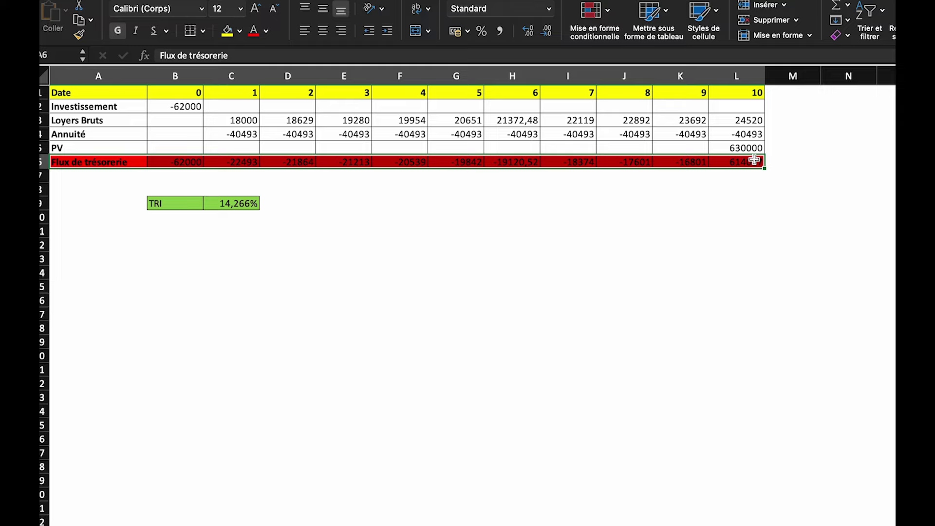
{"action": "left_click", "coordinate": [456, 259]}
Step: Inspect the range referenced by the TRI formula in C9 and leave the formula without changing it
{"action": "left_click", "coordinate": [243, 204]}
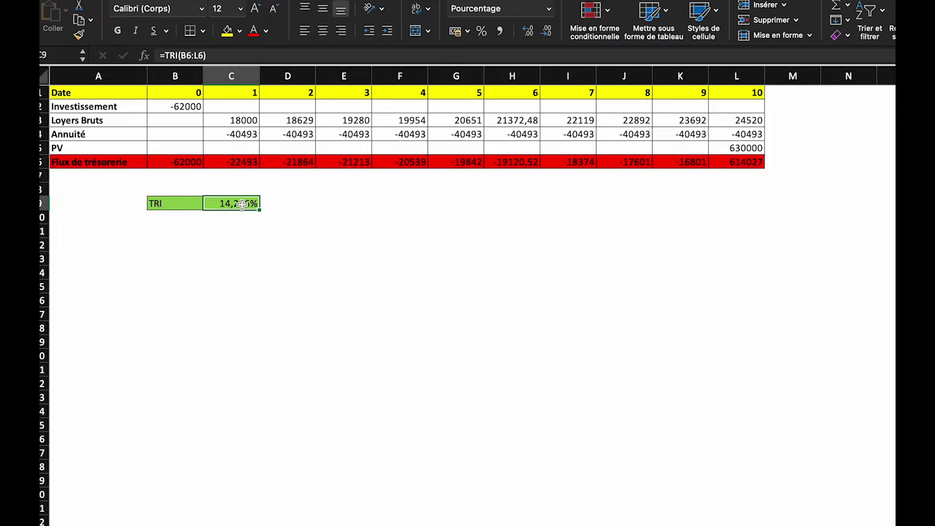
{"action": "double_click", "coordinate": [230, 205]}
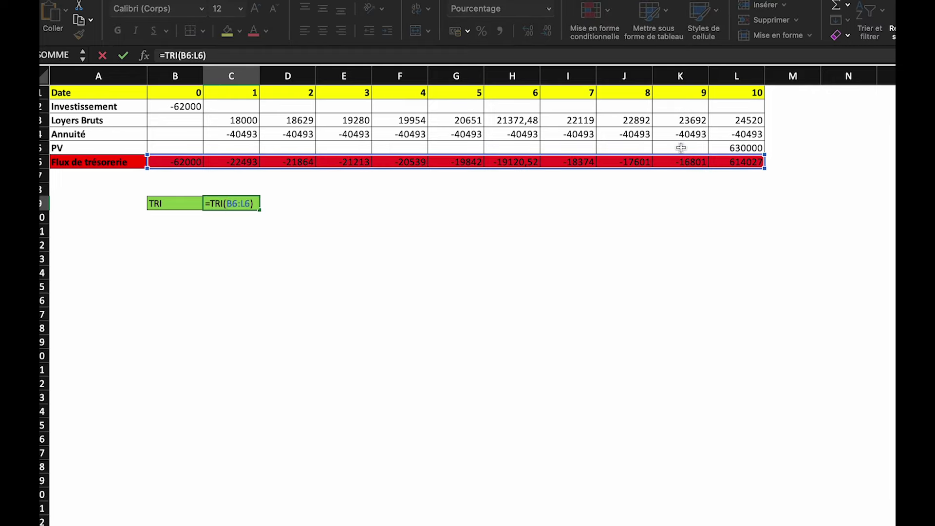
{"action": "left_click", "coordinate": [584, 261]}
{"action": "left_click", "coordinate": [102, 55]}
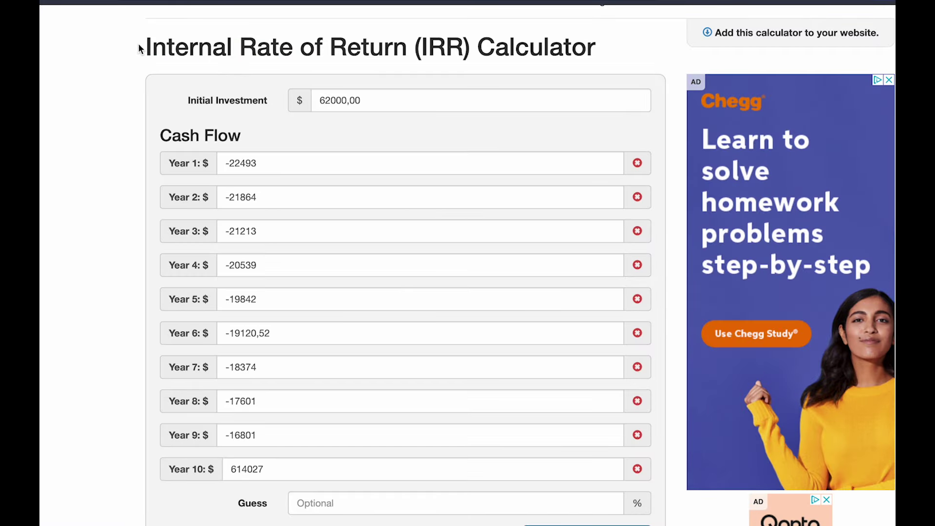
Step: Switch to the online IRR calculator, calculate the rate for the 62000,00 initial investment and ten yearly cash flows, and highlight the result
{"action": "left_click_drag", "start_coordinate": [145, 47], "coordinate": [479, 44]}
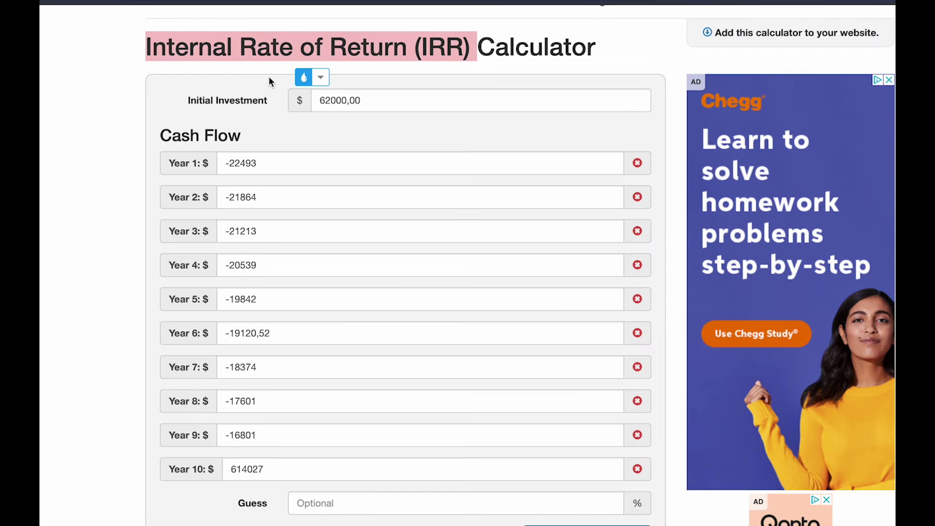
{"action": "left_click_drag", "start_coordinate": [187, 100], "coordinate": [270, 100]}
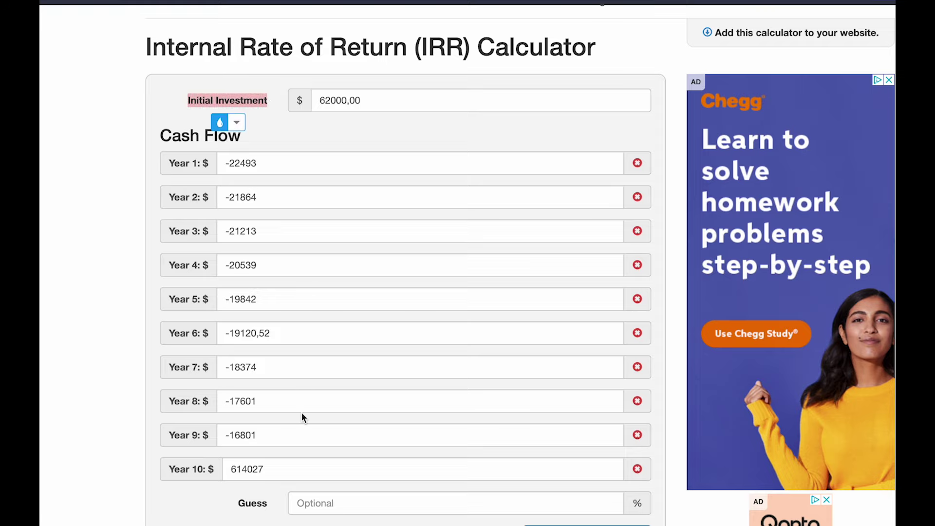
{"action": "scroll", "coordinate": [301, 413], "scroll_direction": "down", "scroll_amount": 1}
{"action": "left_click", "coordinate": [179, 507]}
{"action": "left_click", "coordinate": [622, 520]}
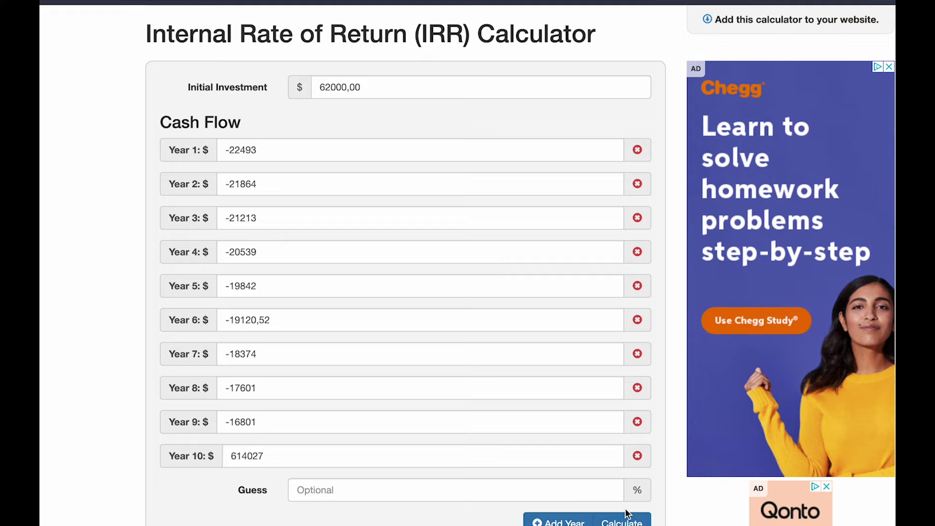
{"action": "left_click_drag", "start_coordinate": [359, 425], "coordinate": [441, 424]}
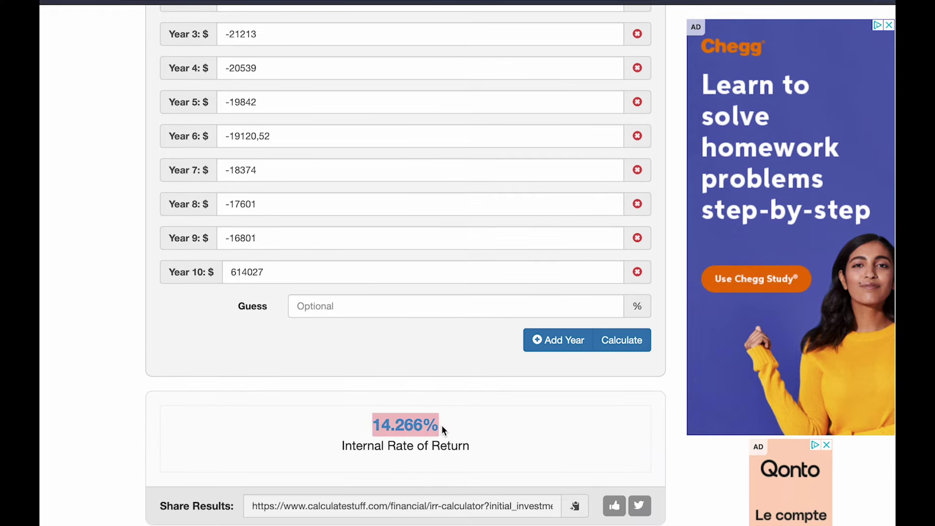
{"action": "left_click", "coordinate": [361, 423]}
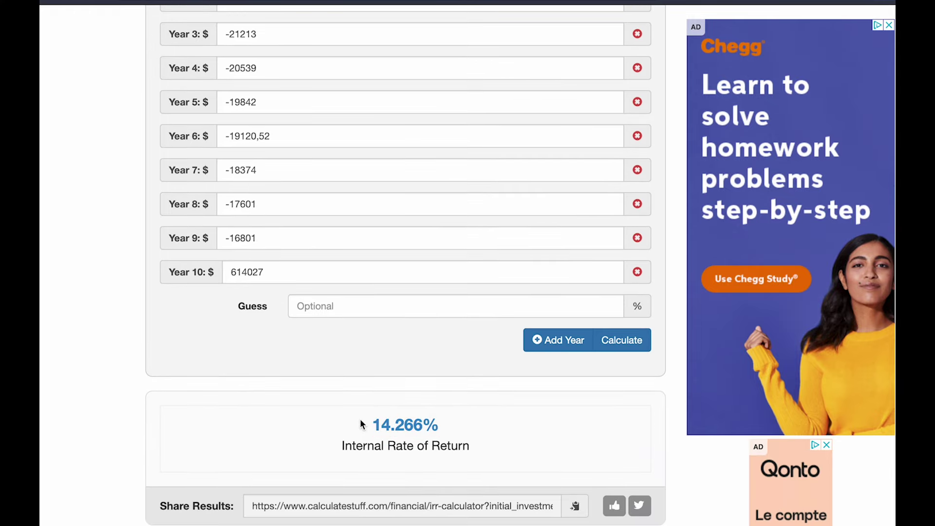
Step: Switch to the presentation and advance from the L'ACTIF and PASSIF slide to the EXEMPLE N°1 slide
{"action": "key", "text": "super+Tab"}
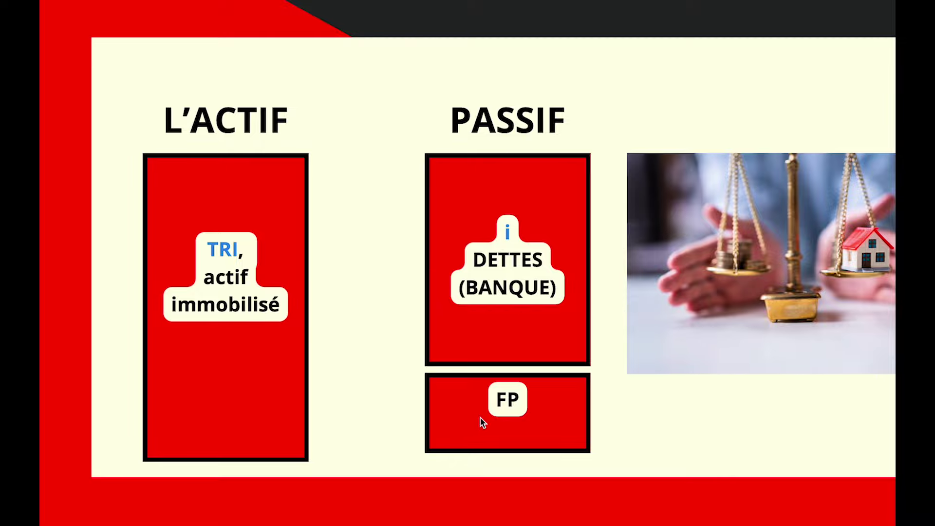
{"action": "key", "text": "Right"}
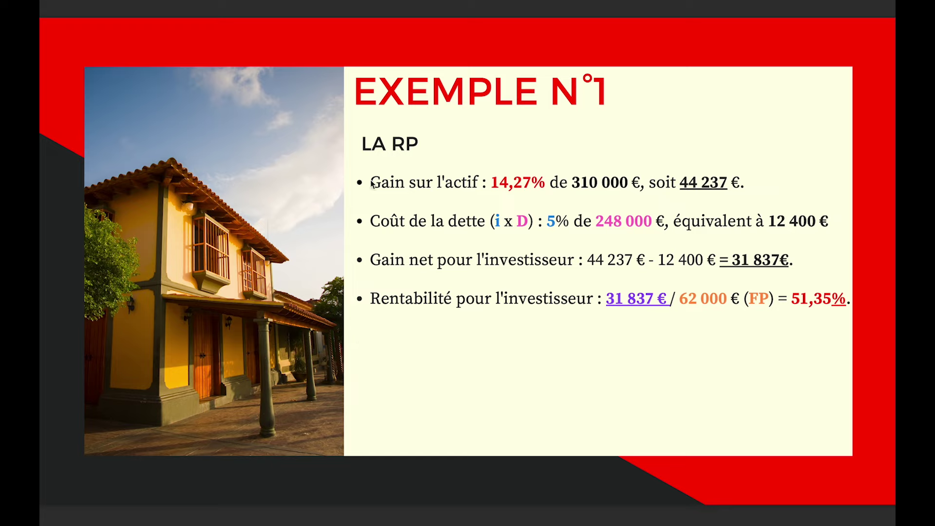